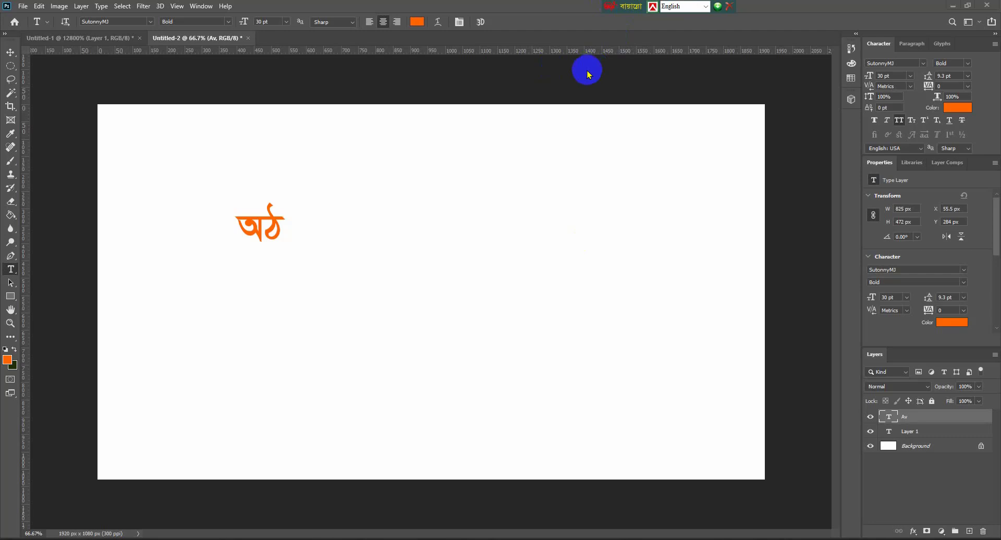
- Delete the existing অঠ text layer and choose the Bijoy Classic keyboard layout for typing with the Horizontal Type tool
{"action": "left_click", "coordinate": [10, 52]}
{"action": "left_click", "coordinate": [261, 228]}
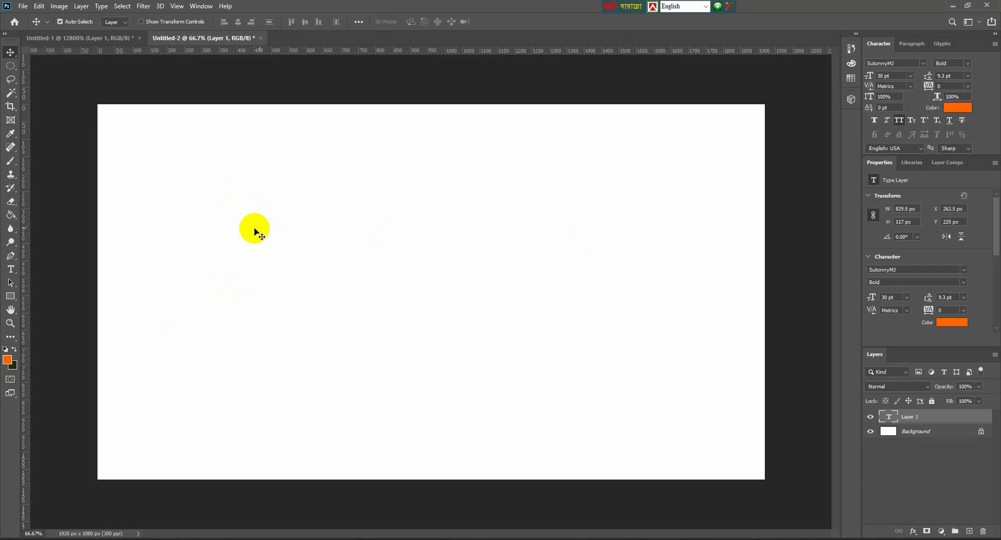
{"action": "left_click", "coordinate": [11, 269]}
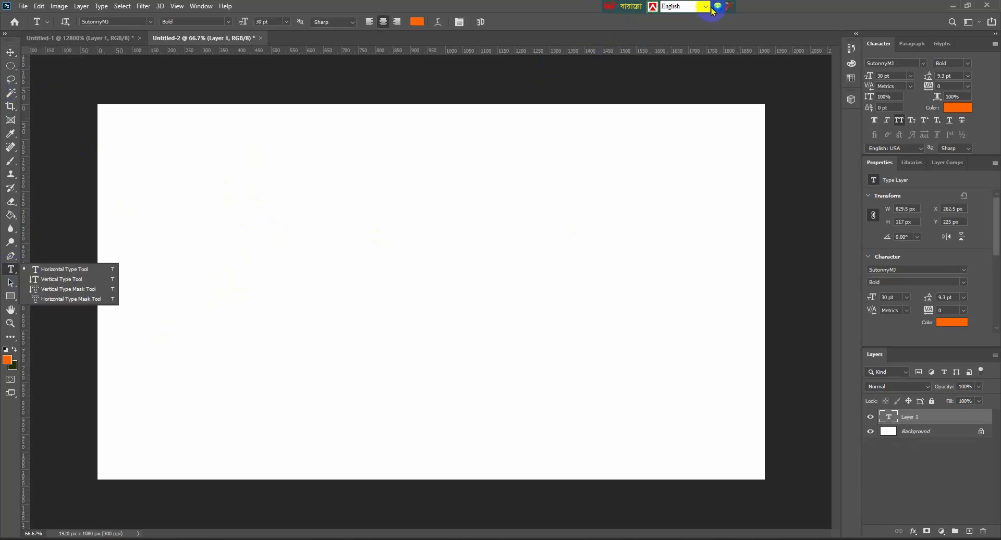
{"action": "left_click", "coordinate": [677, 7]}
{"action": "left_click", "coordinate": [675, 25]}
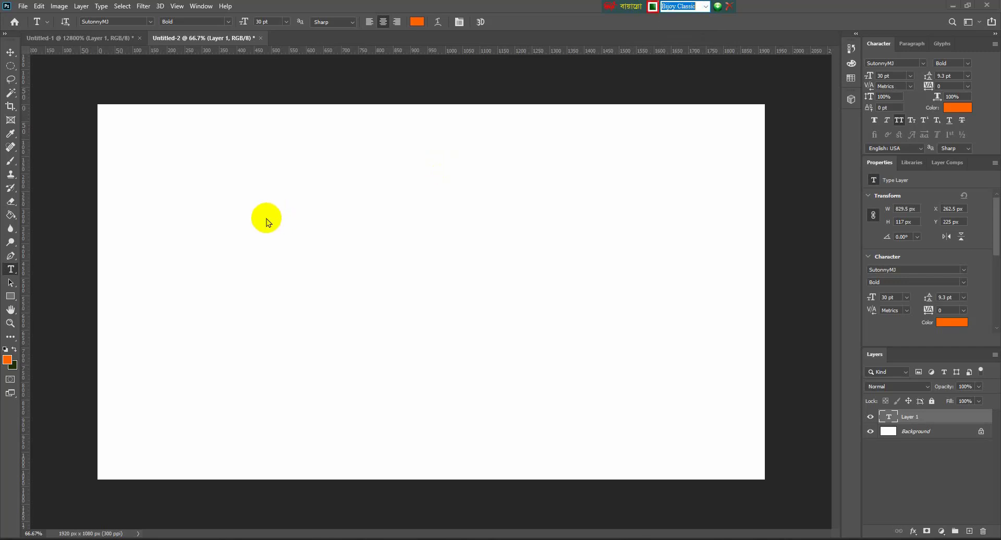
{"action": "key", "text": "ctrl+alt+b"}
{"action": "key", "text": "ctrl+alt+b"}
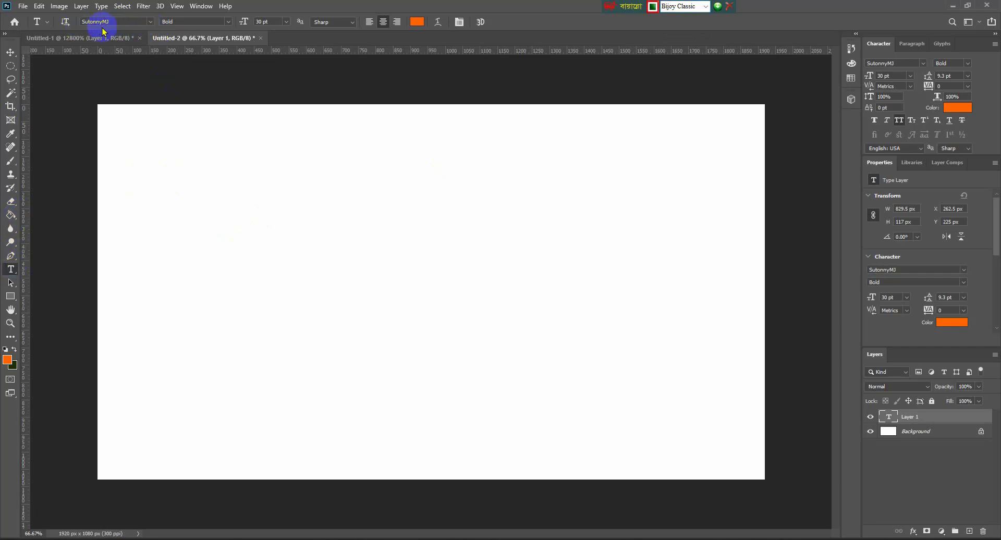
- Create a text box about 1146 × 131 px across the upper canvas and replace its placeholder text with অঠএঠও
{"action": "left_click", "coordinate": [143, 162]}
{"action": "left_click_drag", "start_coordinate": [127, 162], "coordinate": [526, 205]}
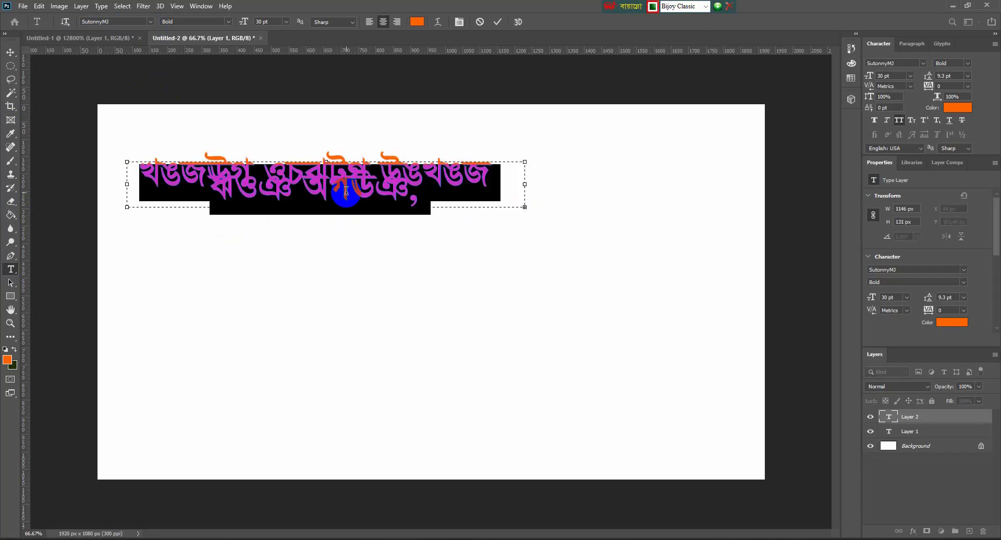
{"action": "key", "text": "BackSpace"}
{"action": "type", "text": "g"}
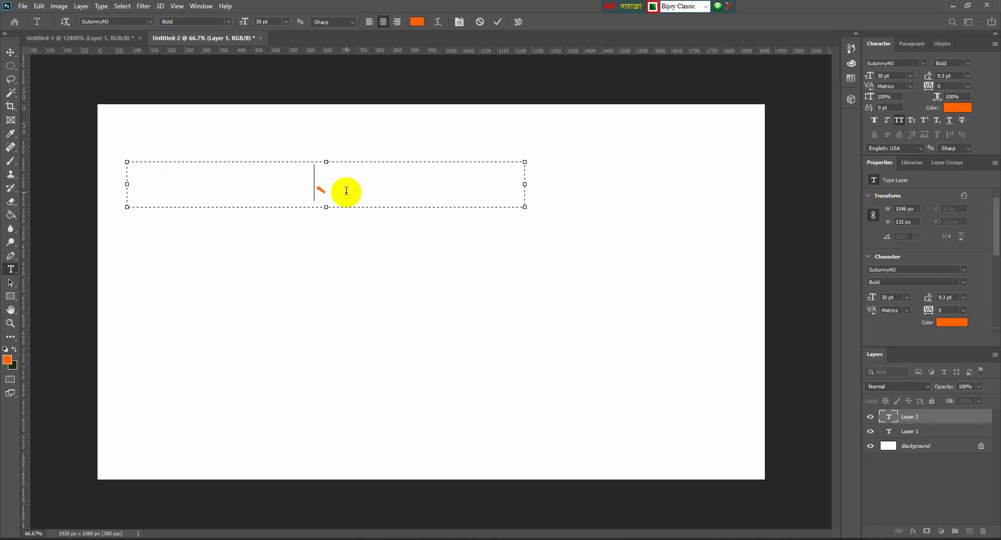
{"action": "type", "text": "fTgcTgx"}
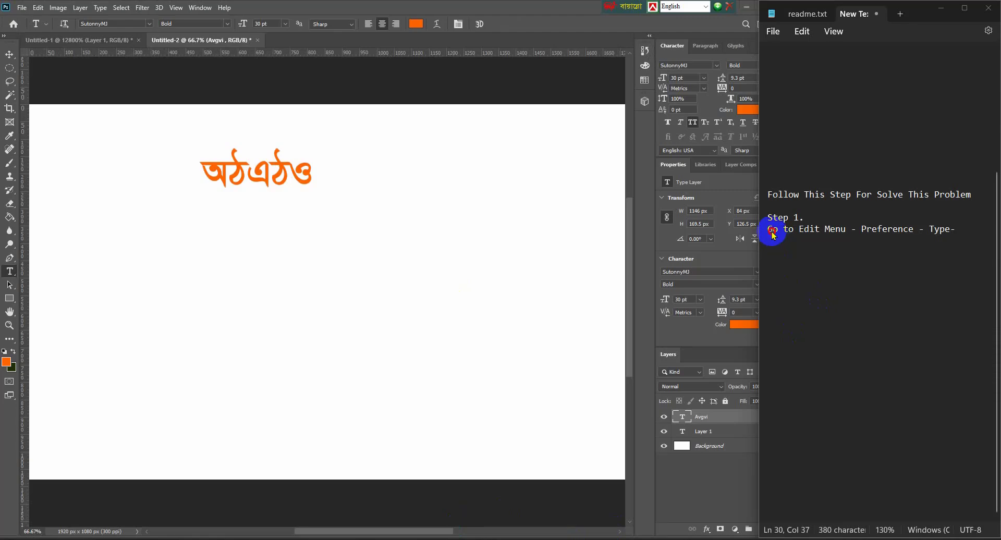
- Set the default text engine to World-Ready Layout in the Type preferences
{"action": "left_click_drag", "start_coordinate": [773, 229], "coordinate": [771, 240]}
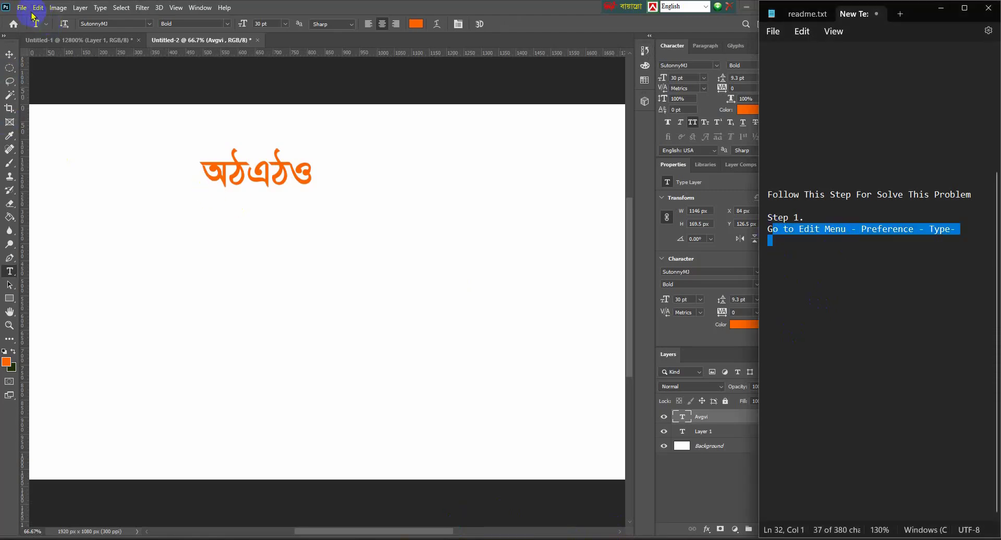
{"action": "left_click", "coordinate": [816, 244]}
{"action": "left_click", "coordinate": [38, 7]}
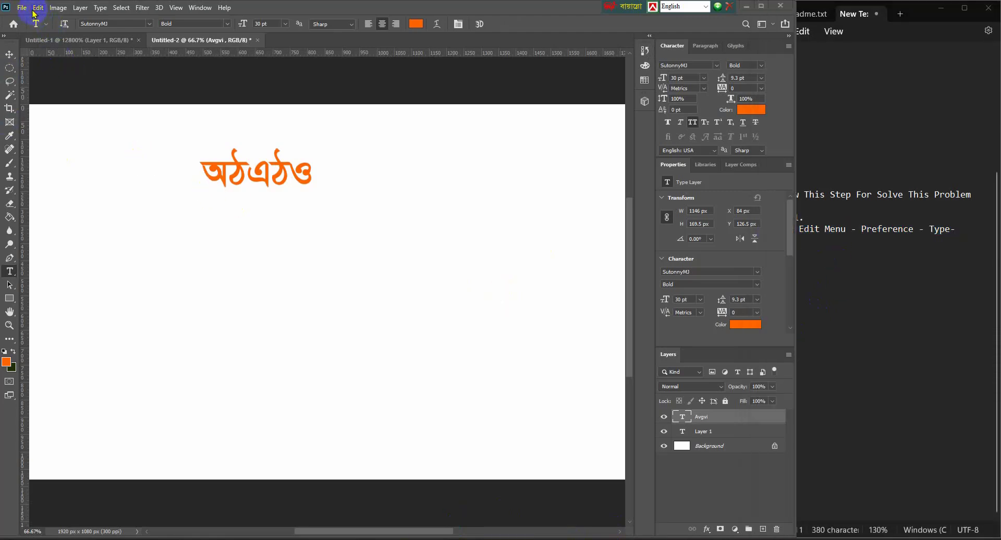
{"action": "left_click", "coordinate": [116, 527]}
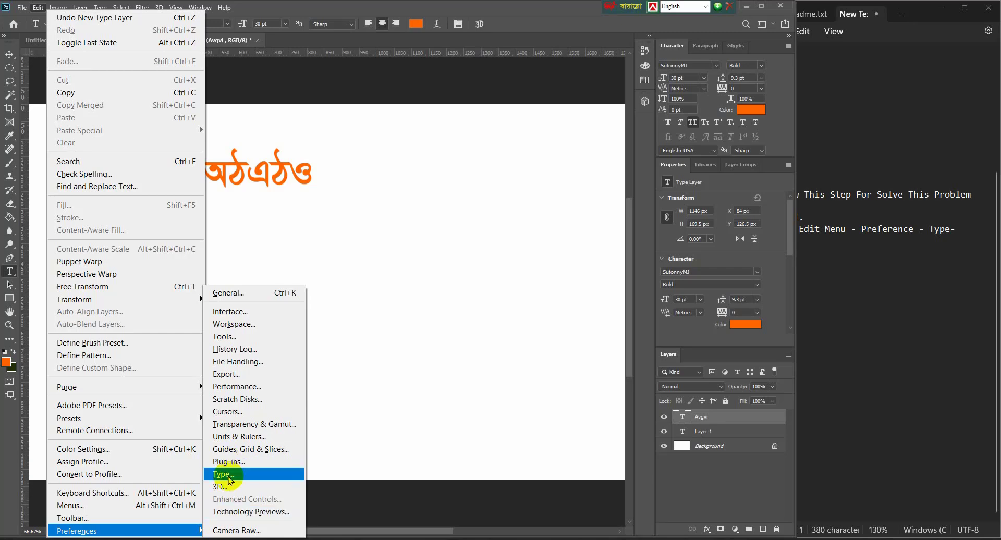
{"action": "left_click", "coordinate": [219, 474]}
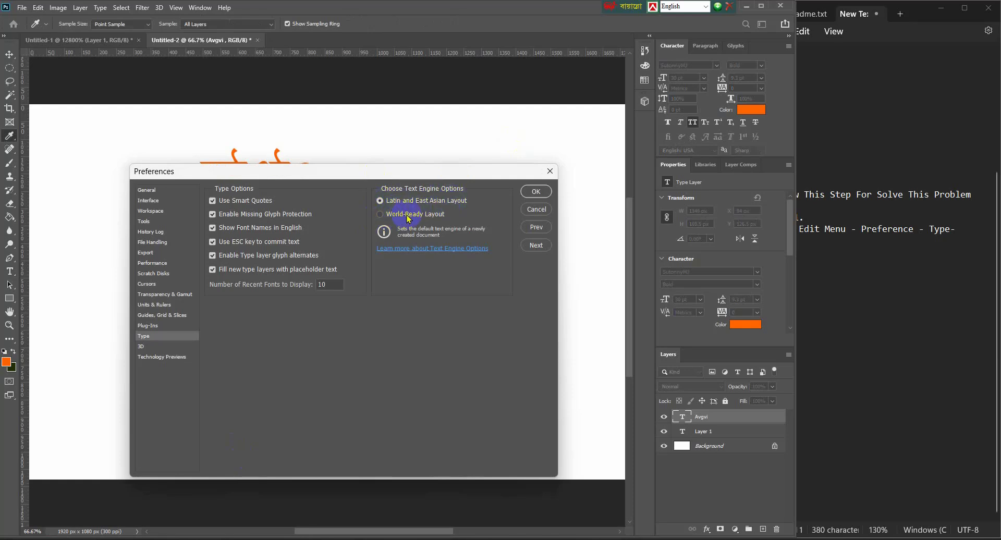
{"action": "left_click", "coordinate": [380, 213]}
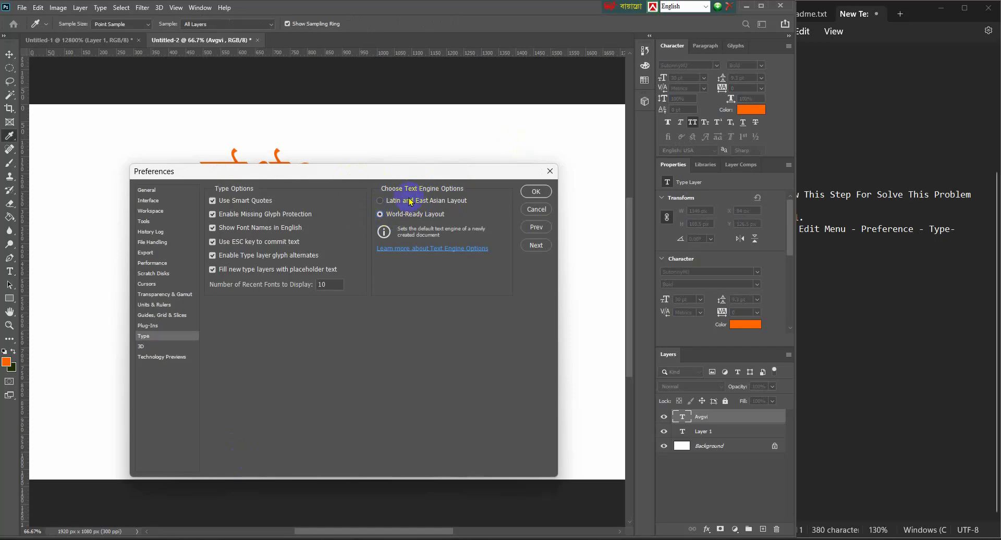
{"action": "left_click", "coordinate": [531, 196]}
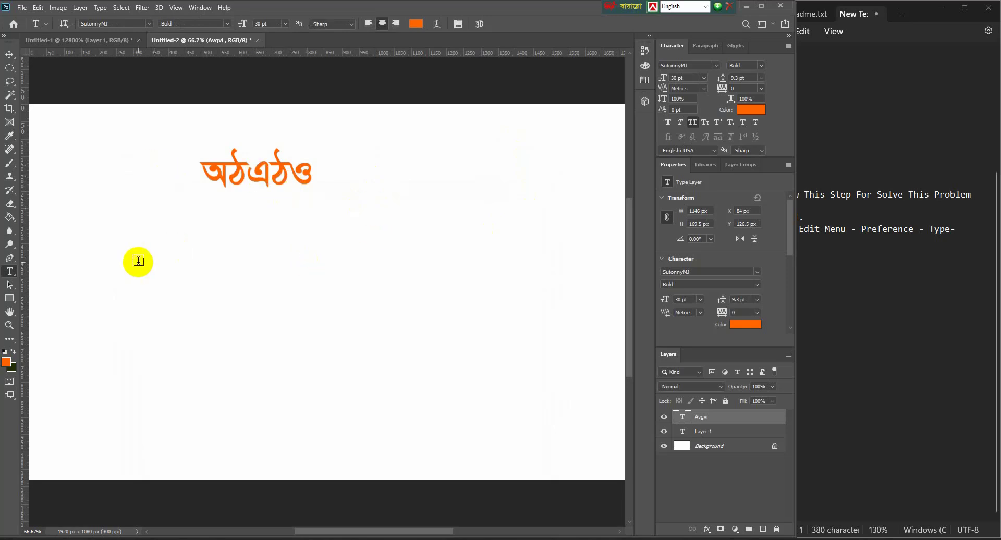
- Create a text box about 818 × 158 px in the middle of the canvas, enter এঋগঋ and select that text
{"action": "left_click_drag", "start_coordinate": [139, 262], "coordinate": [423, 317]}
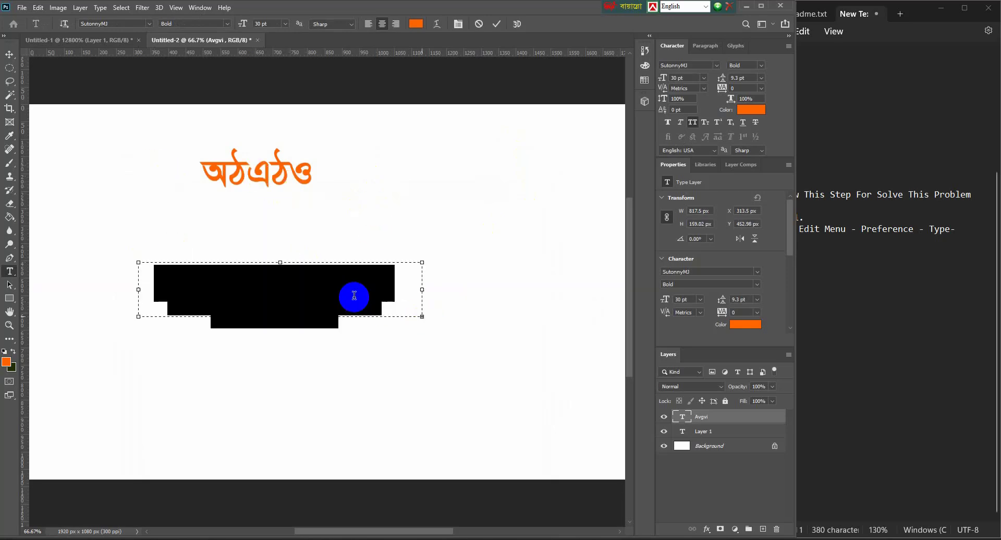
{"action": "type", "text": "GFMS"}
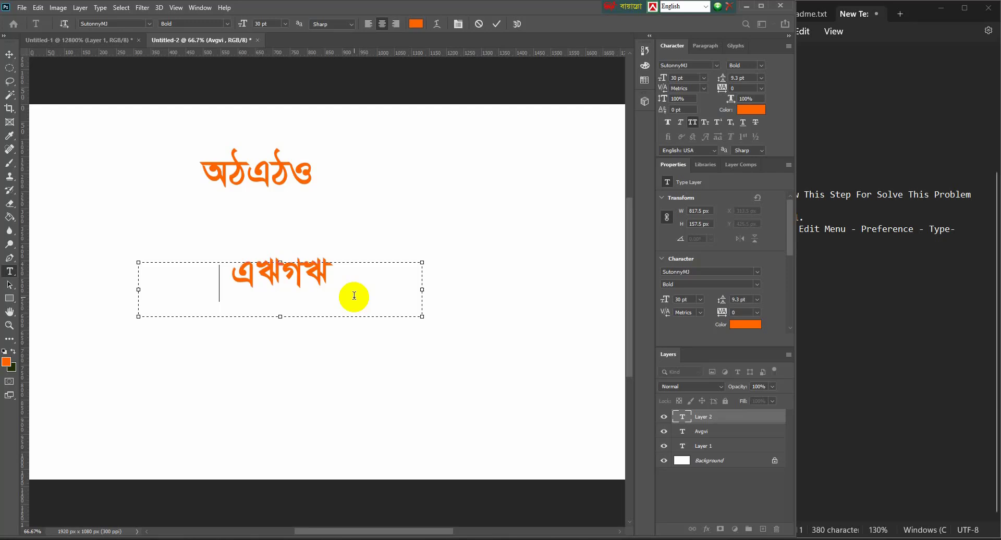
{"action": "key", "text": "ctrl+a"}
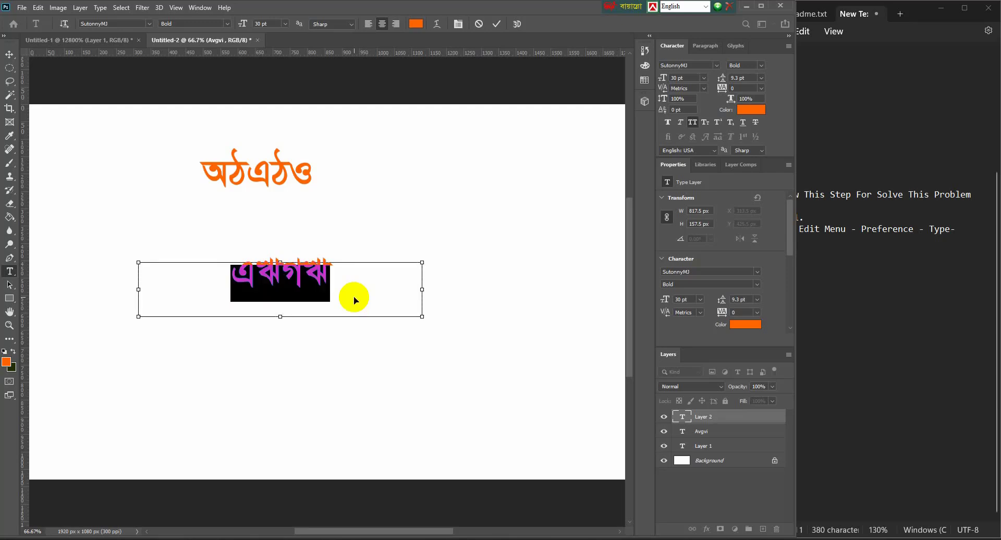
- Switch the keyboard layout to Bijoy Classic and add a text box about 1018 × 172 px below the middle text containing অঠঠএ
{"action": "left_click", "coordinate": [708, 7]}
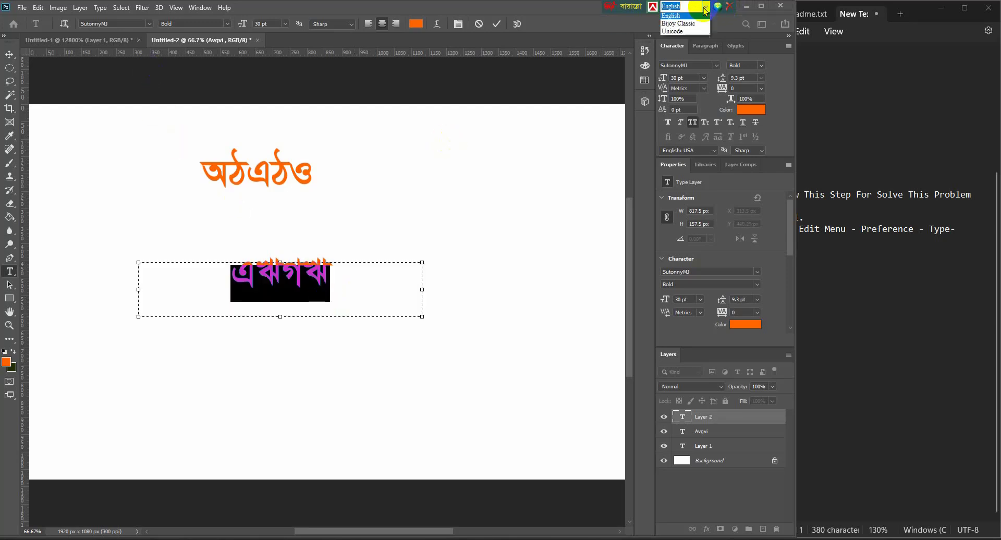
{"action": "left_click", "coordinate": [685, 23]}
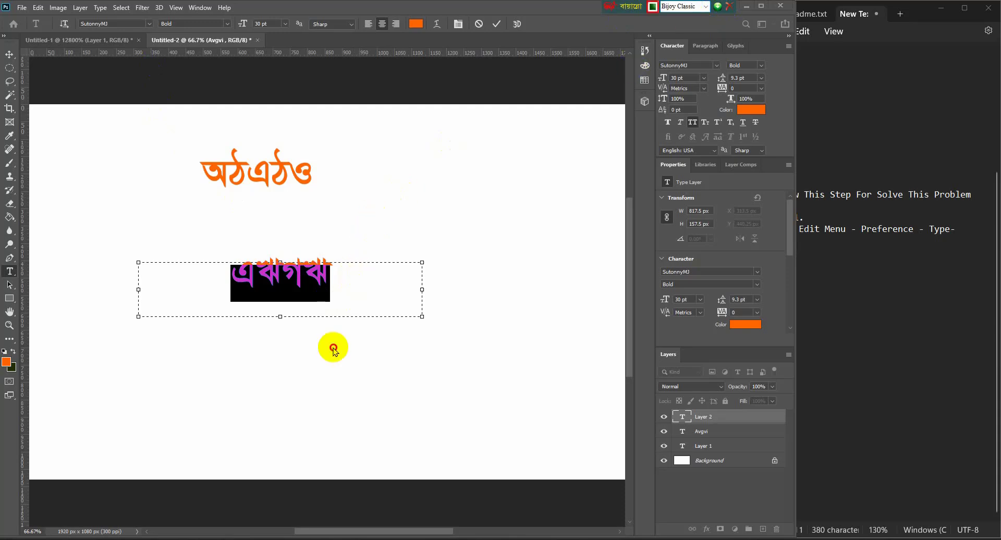
{"action": "left_click", "coordinate": [259, 336]}
{"action": "left_click_drag", "start_coordinate": [143, 329], "coordinate": [497, 388]}
{"action": "type", "text": "g"}
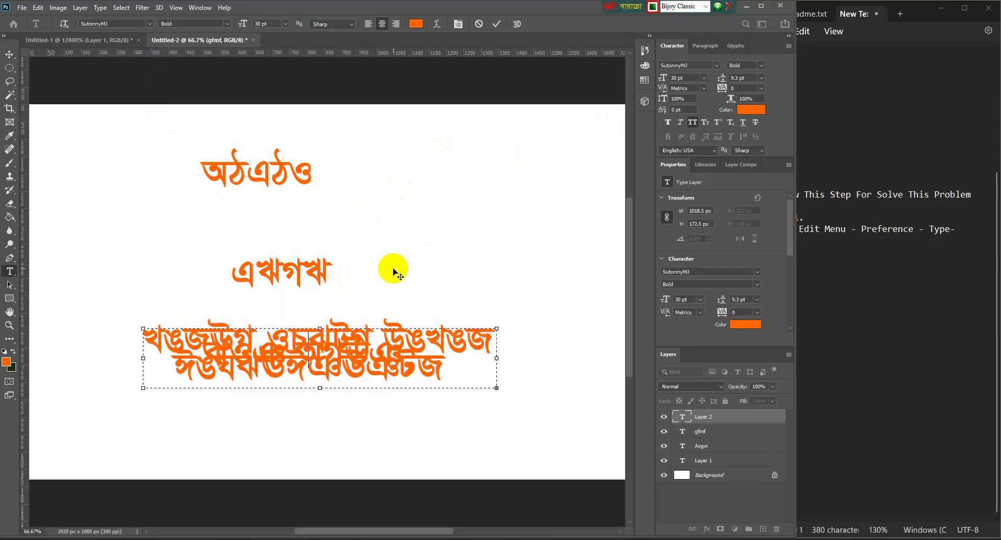
{"action": "type", "text": "অঠঠএ"}
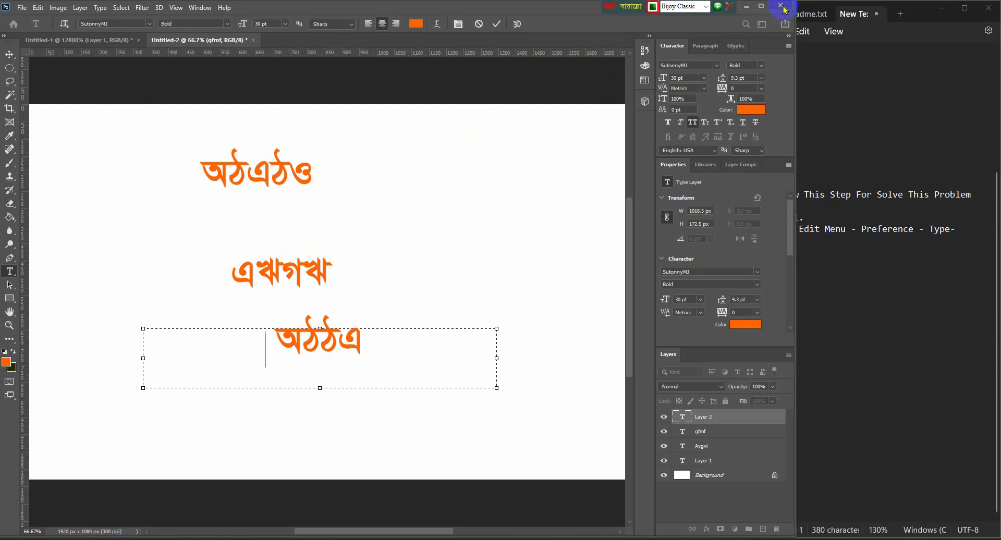
{"action": "left_click", "coordinate": [385, 312]}
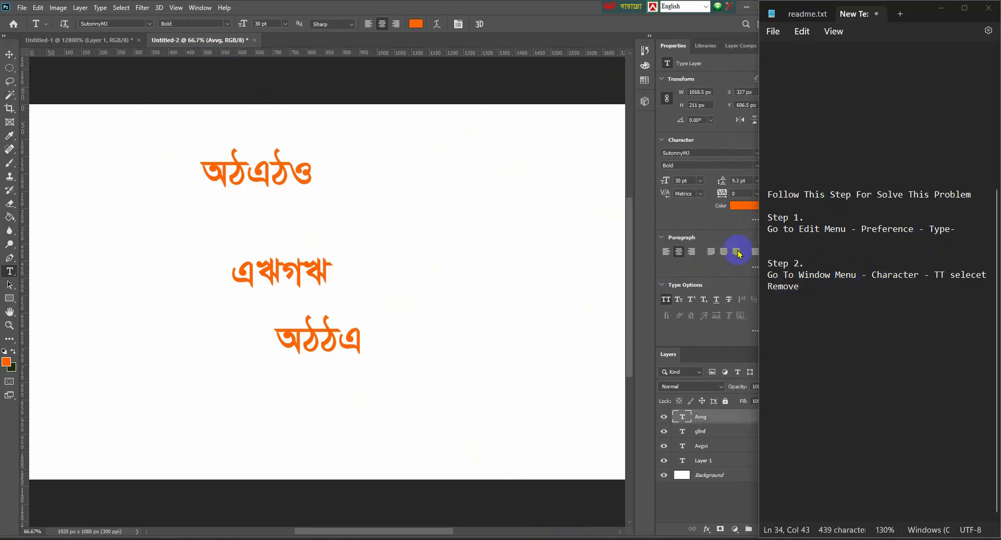
- Display the Character settings and turn off All Caps for the অঠঠএ text layer
{"action": "left_click", "coordinate": [197, 9]}
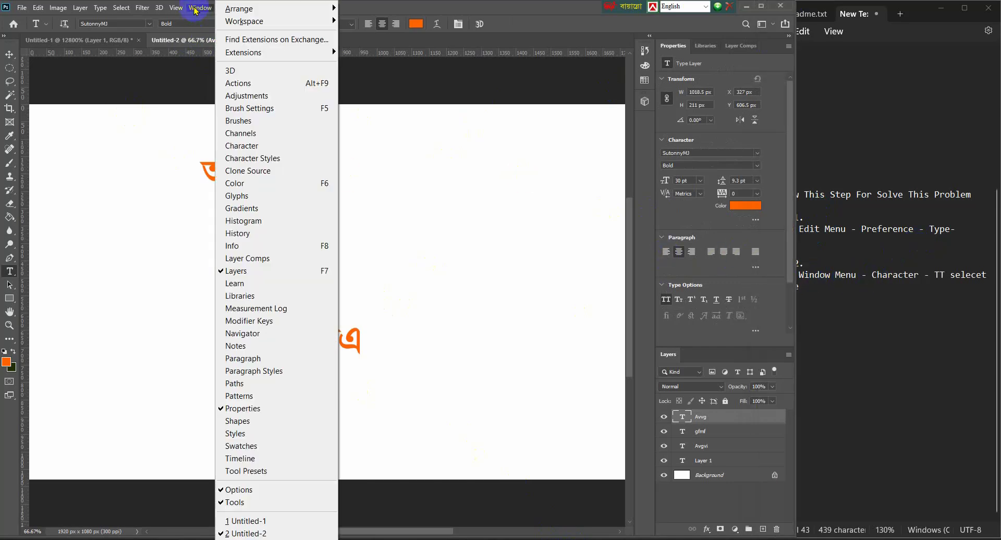
{"action": "left_click", "coordinate": [258, 149]}
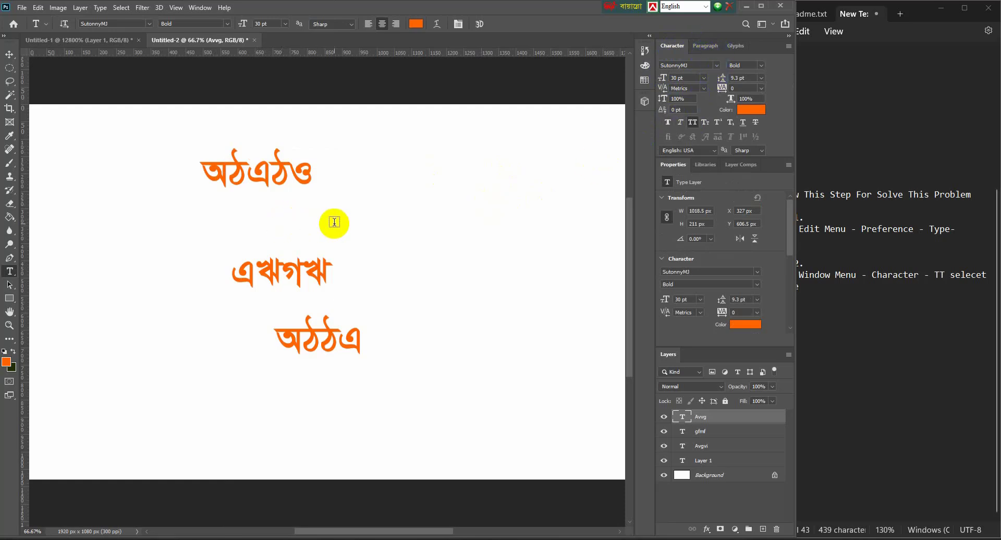
{"action": "left_click", "coordinate": [693, 122]}
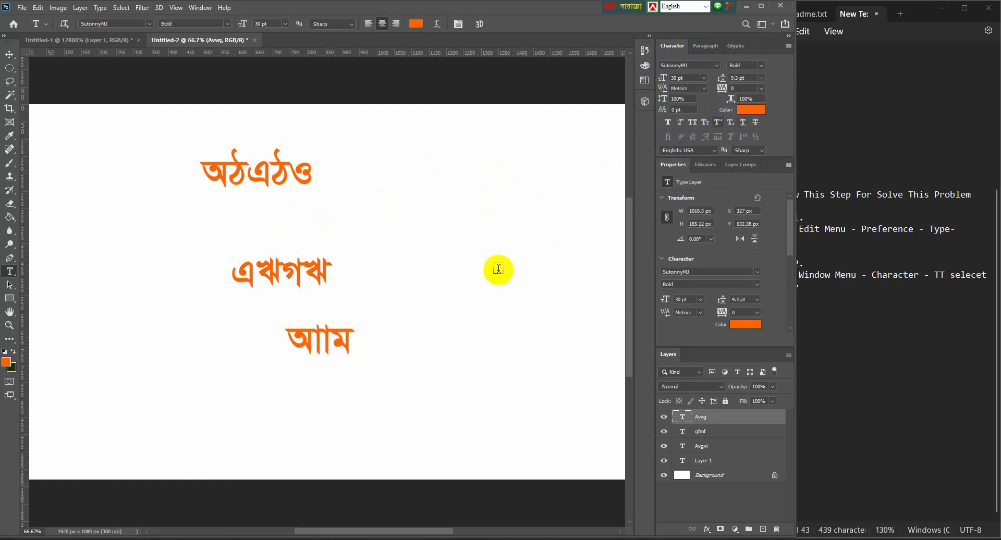
- Turn off All Caps for all of the text in the middle এঋগঋ layer and commit the edit
{"action": "left_click", "coordinate": [330, 279]}
{"action": "left_click", "coordinate": [694, 123]}
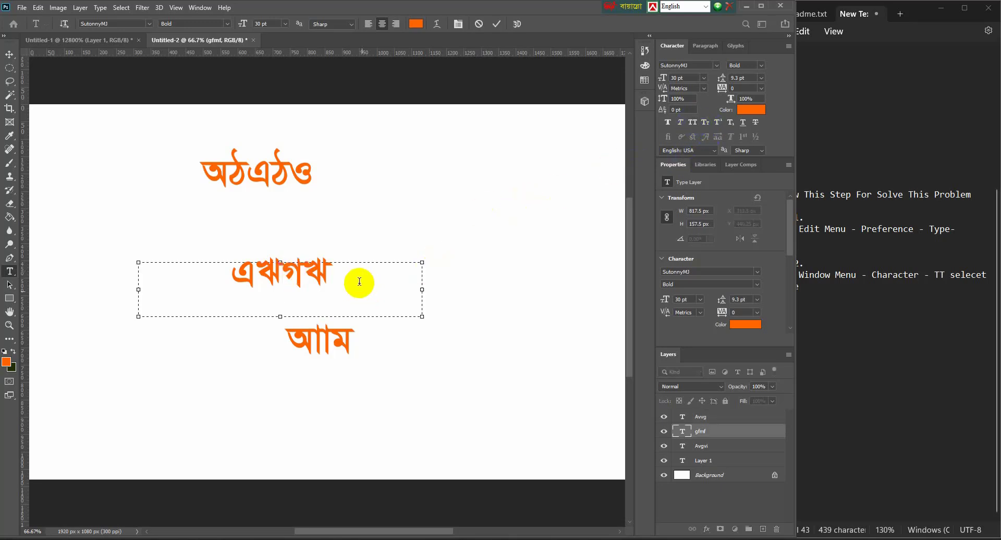
{"action": "left_click", "coordinate": [229, 272]}
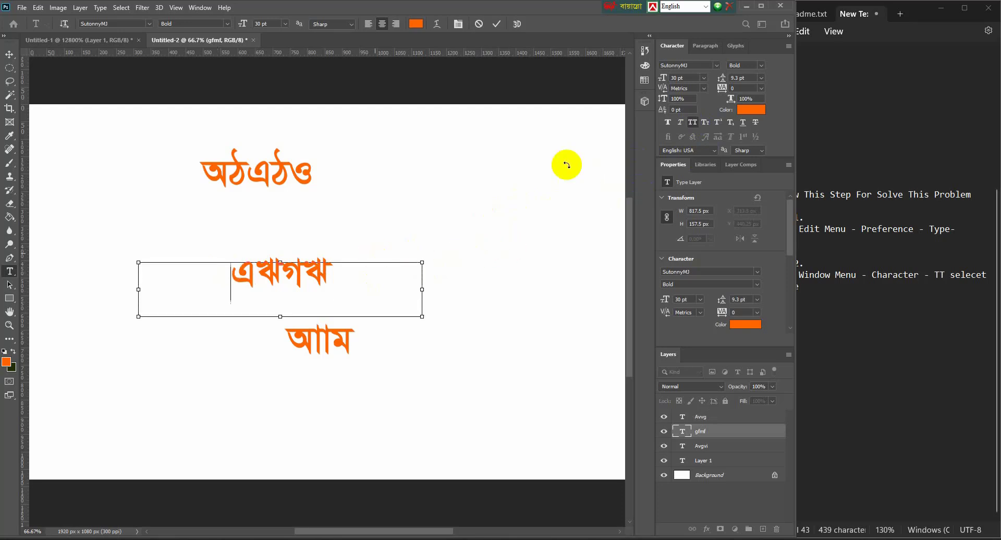
{"action": "key", "text": "ctrl+a"}
{"action": "left_click", "coordinate": [692, 122]}
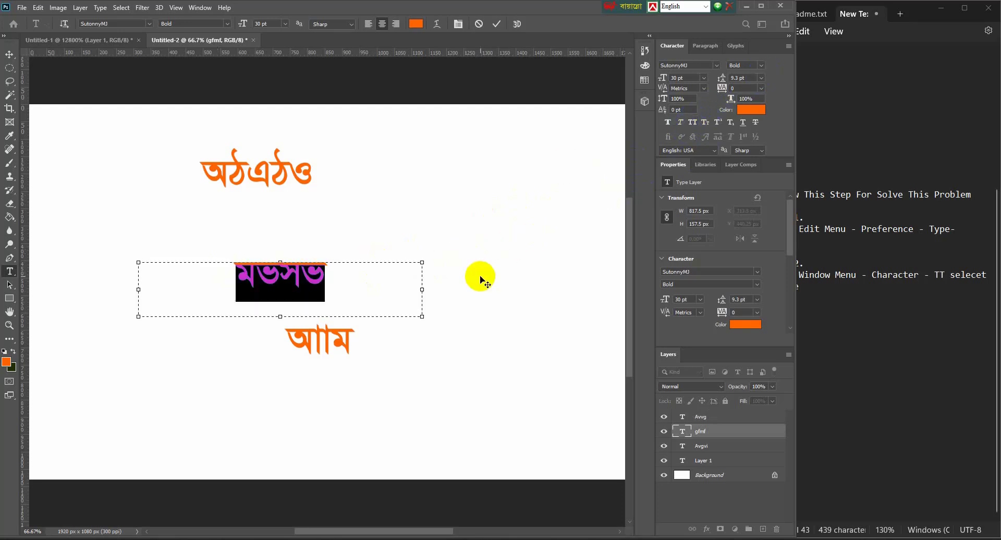
{"action": "left_click", "coordinate": [429, 390]}
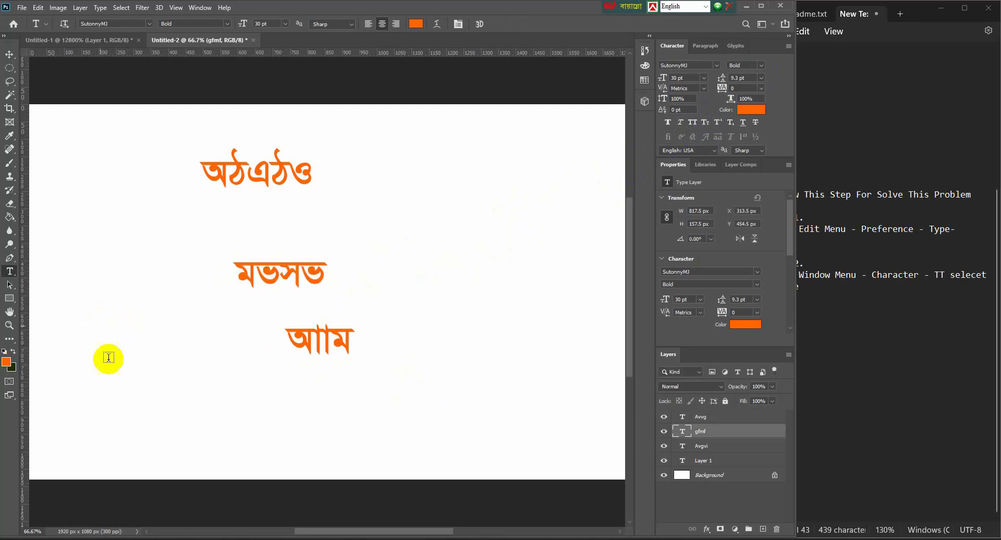
- Draw an empty text box about 1216 × 207 px across the lower canvas and switch the keyboard layout to Bijoy Classic
{"action": "left_click_drag", "start_coordinate": [95, 347], "coordinate": [518, 419]}
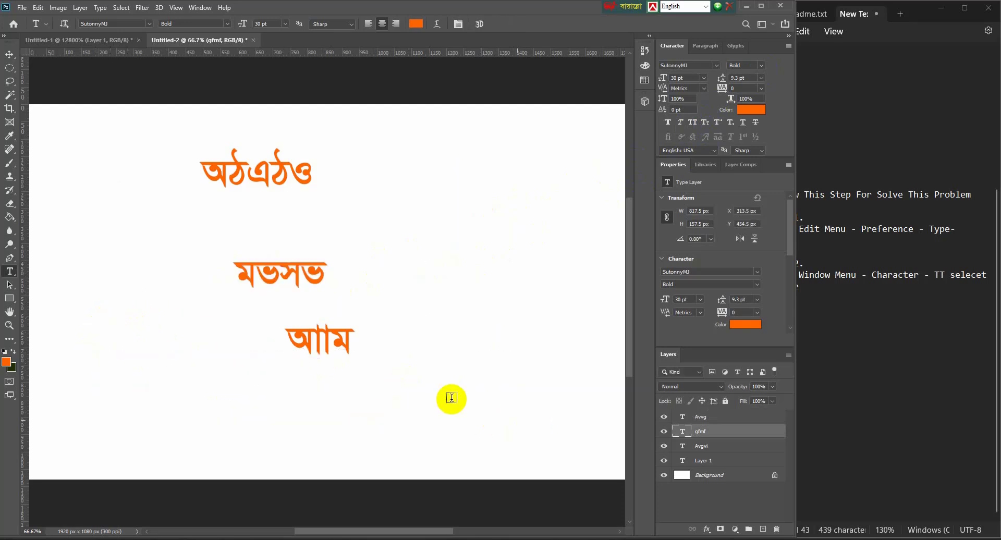
{"action": "type", "text": "gf"}
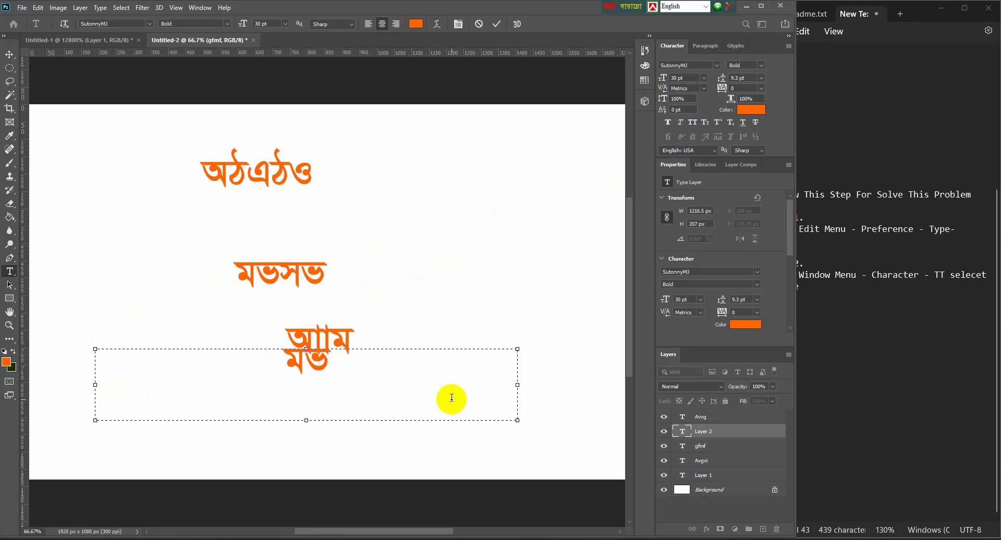
{"action": "key", "text": "BackSpace"}
{"action": "key", "text": "BackSpace"}
{"action": "key", "text": "ctrl+alt+b"}
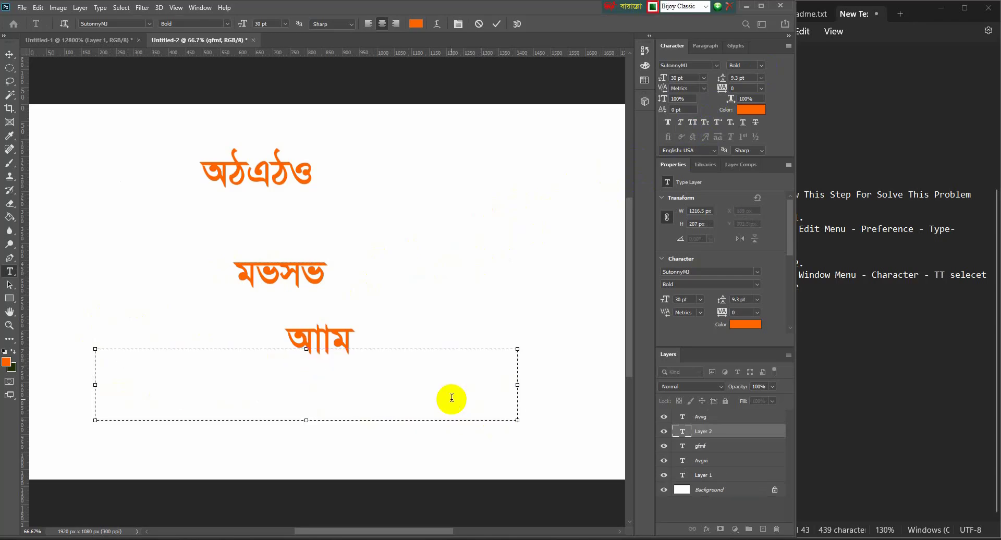
{"action": "type", "text": "Avgi"}
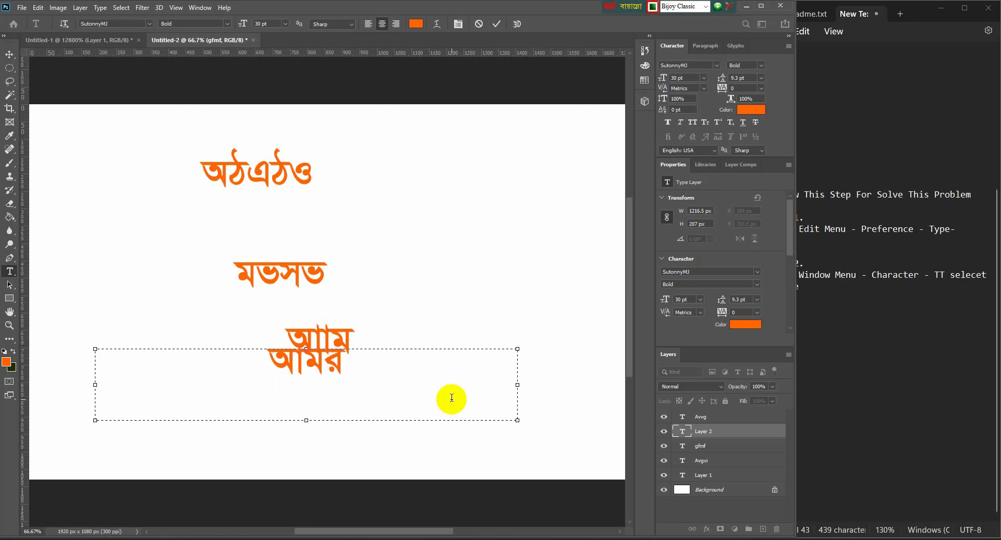
{"action": "key", "text": "BackSpace"}
{"action": "type", "text": "†mv"}
- Make the lower text box read আমার সোনার বাংলা আমি, replacing any existing text in it, and commit the text
{"action": "key", "text": "ctrl+a"}
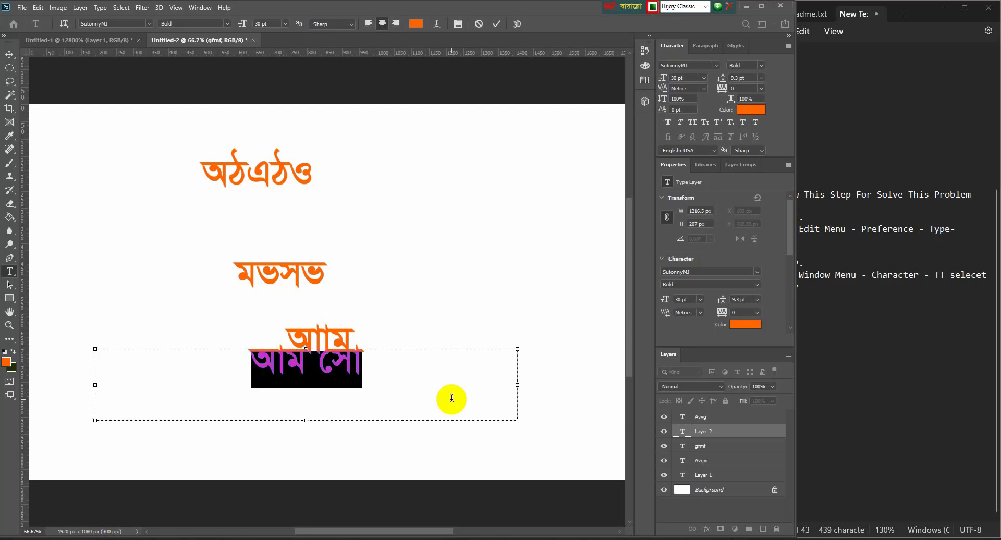
{"action": "type", "text": "Avg"}
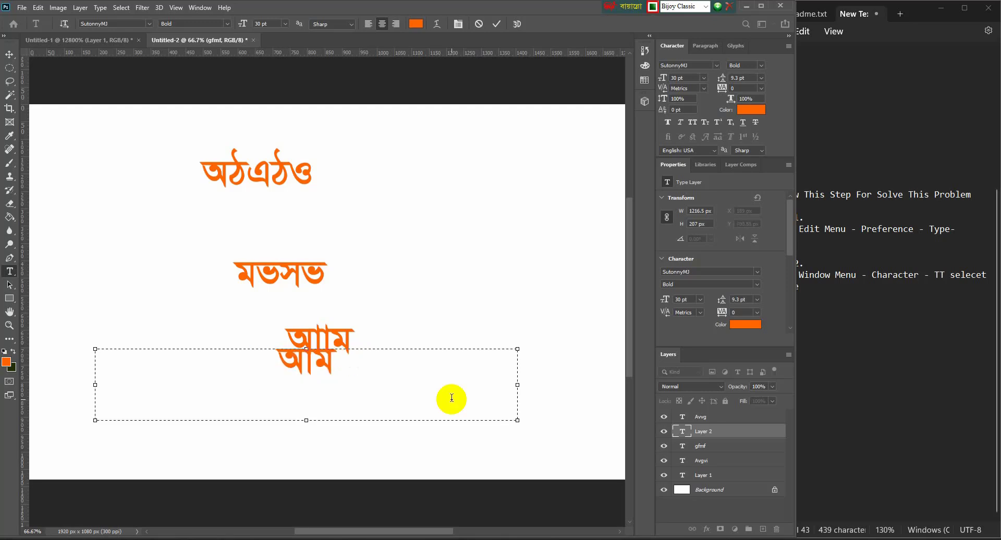
{"action": "type", "text": "vi"}
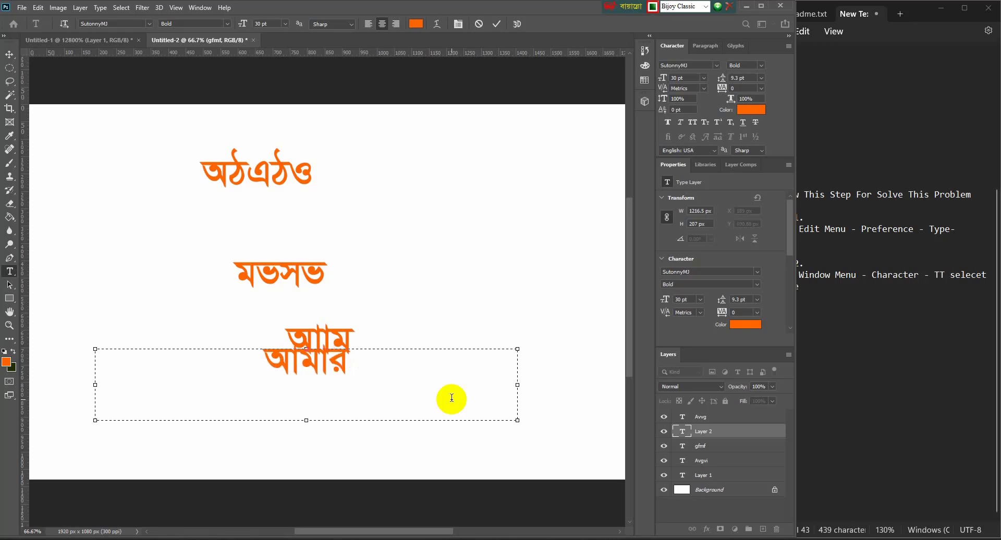
{"action": "type", "text": " †m"}
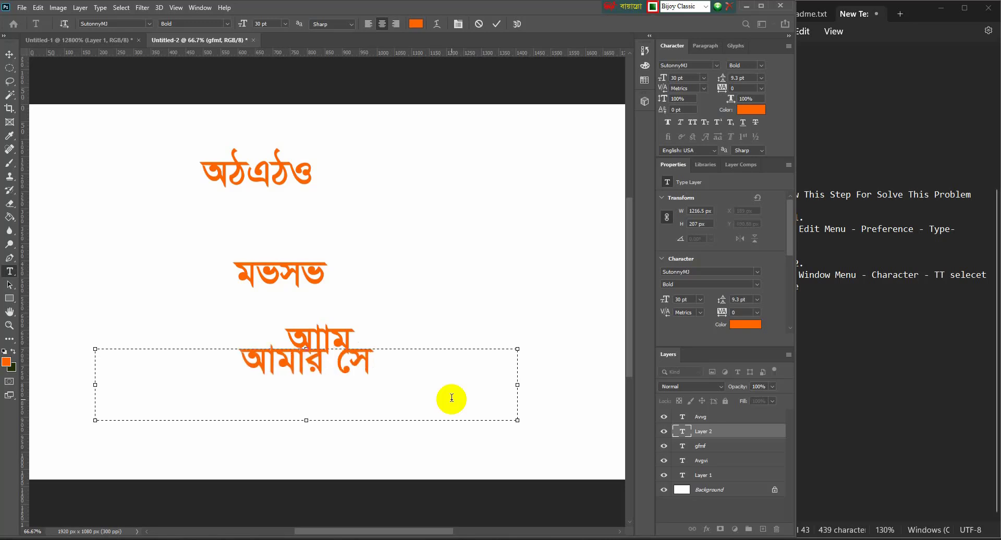
{"action": "type", "text": "vbvi"}
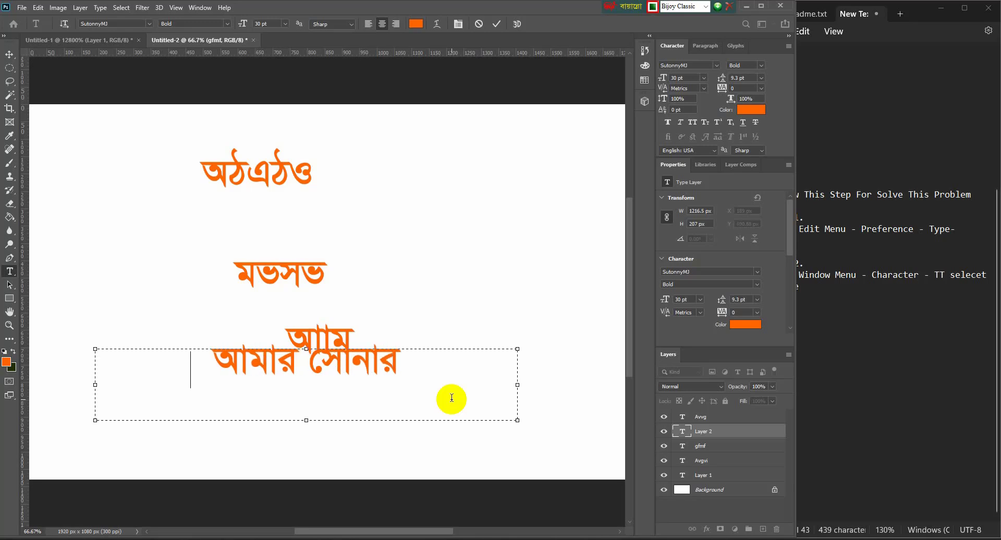
{"action": "type", "text": " evsjA"}
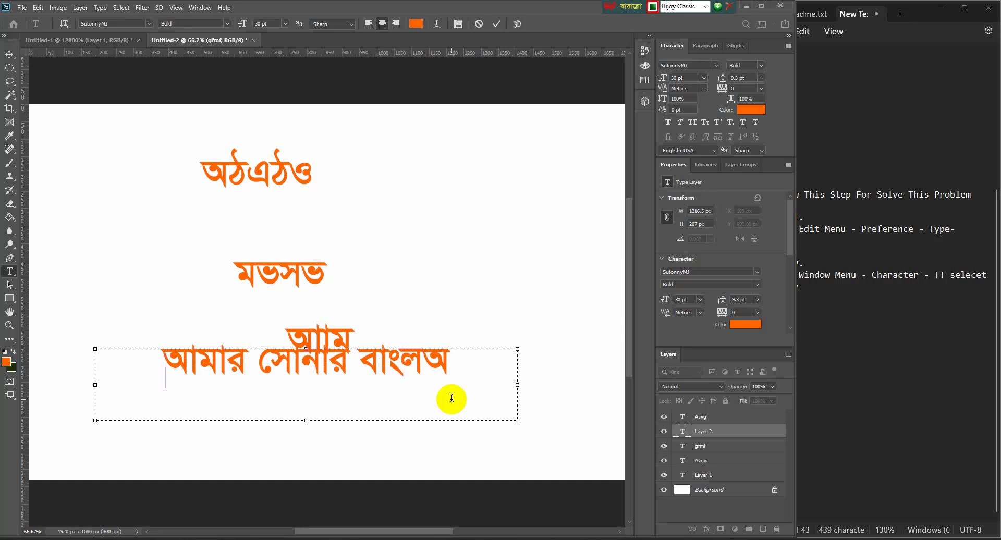
{"action": "key", "text": "BackSpace"}
{"action": "type", "text": "v"}
{"action": "type", "text": " আমি"}
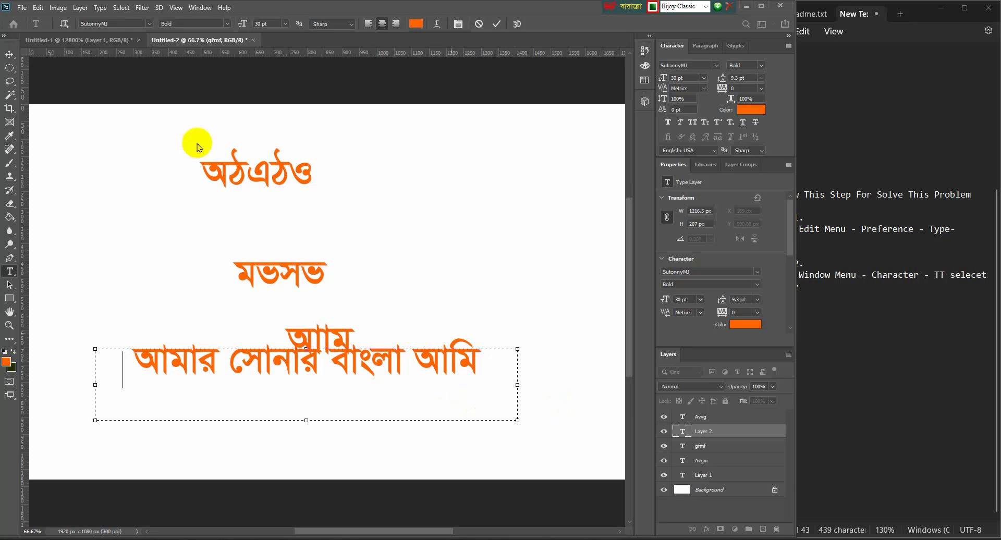
{"action": "left_click", "coordinate": [150, 327]}
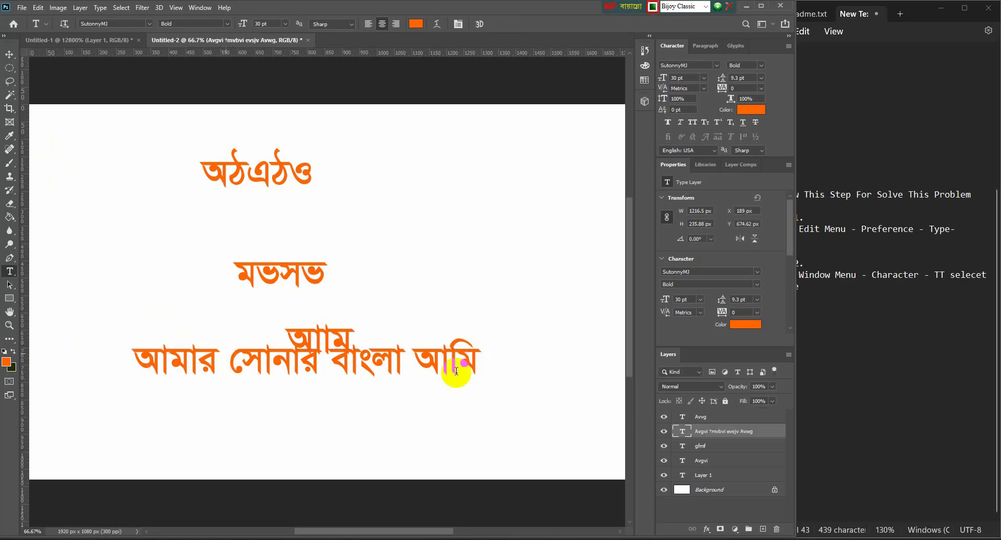